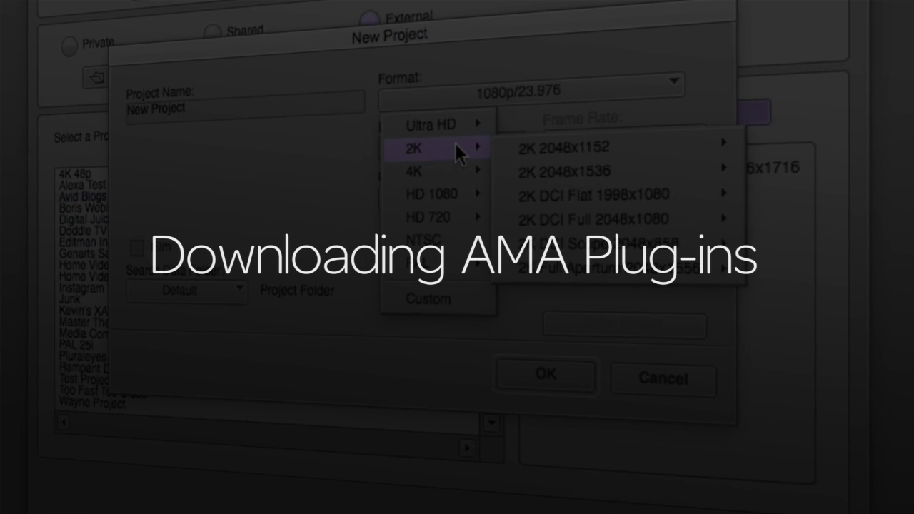
# - Switch to Chrome and review the plug-in downloads listed on the AMA–Avid Media Access page
pyautogui.moveTo(450, 167)
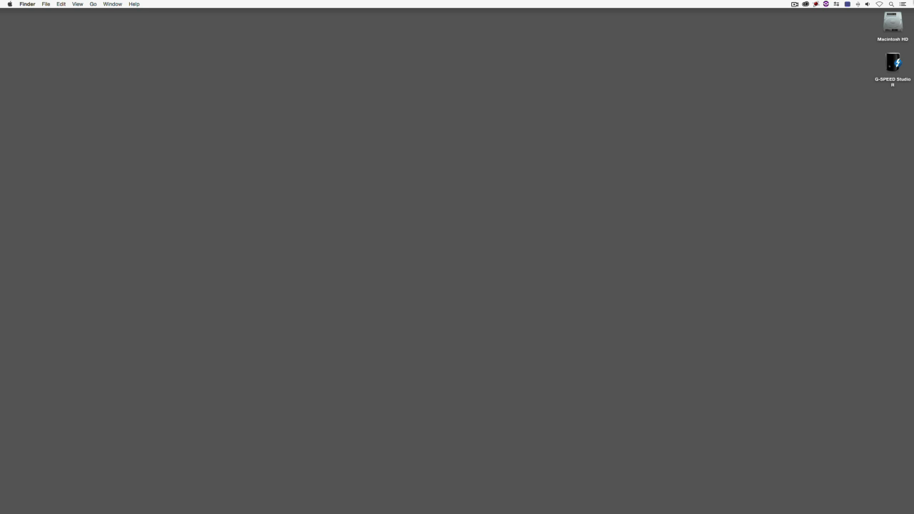
pyautogui.press('super+Tab')
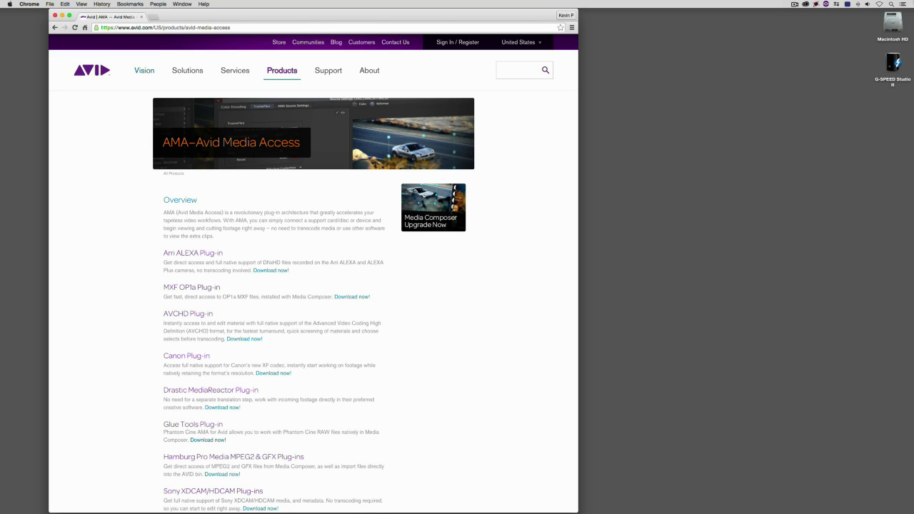
pyautogui.scroll(-5, 528, 149)
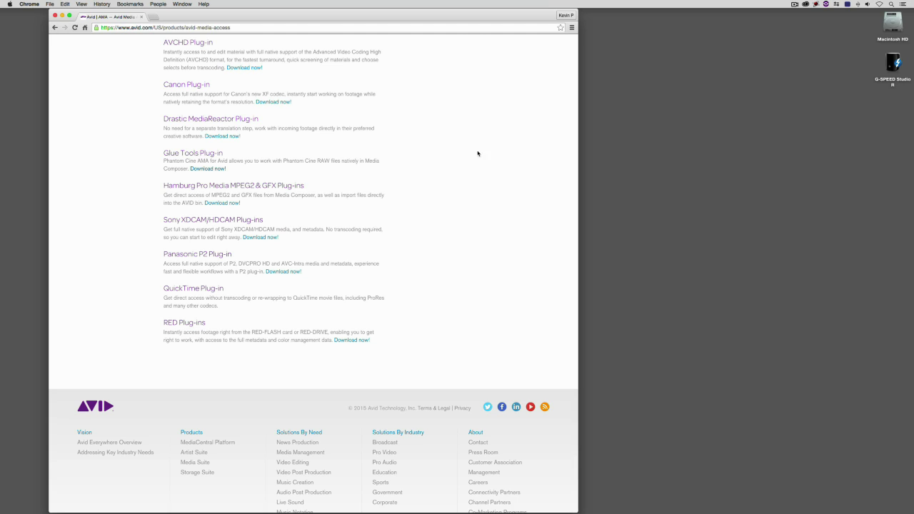
pyautogui.press('super+h')
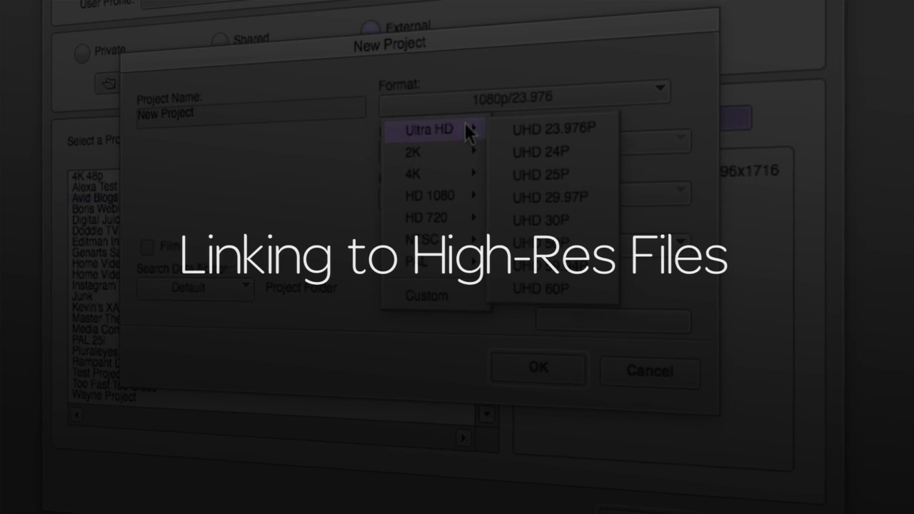
# - Locate the Link entry in the project's settings list, returning to the project's bins
pyautogui.moveTo(444, 174)
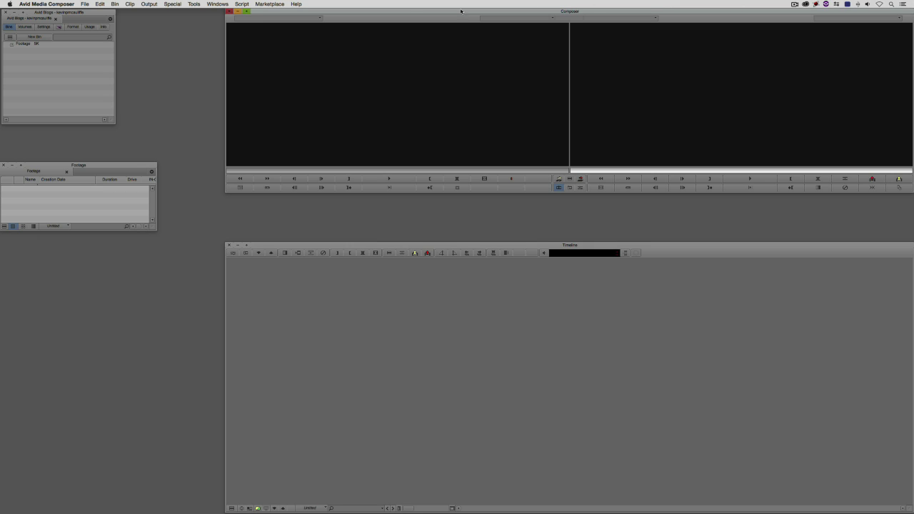
pyautogui.click(44, 27)
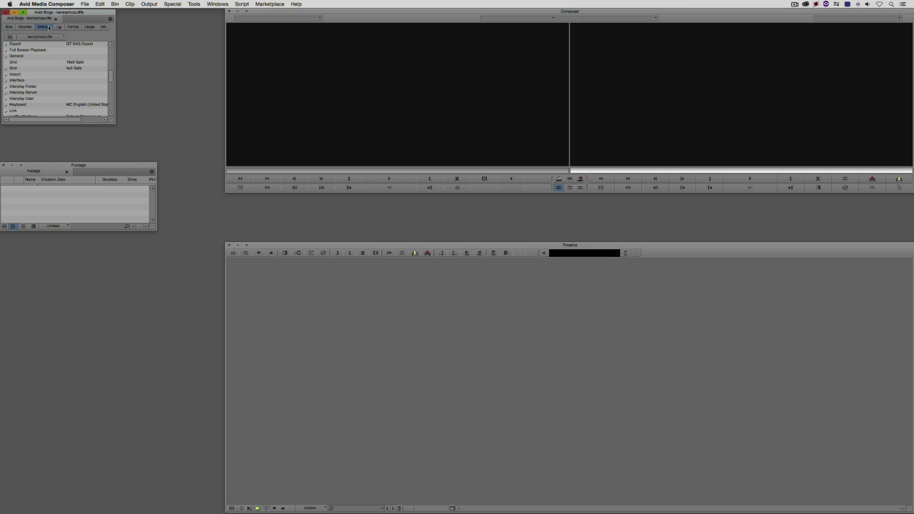
pyautogui.scroll(5, 54, 47)
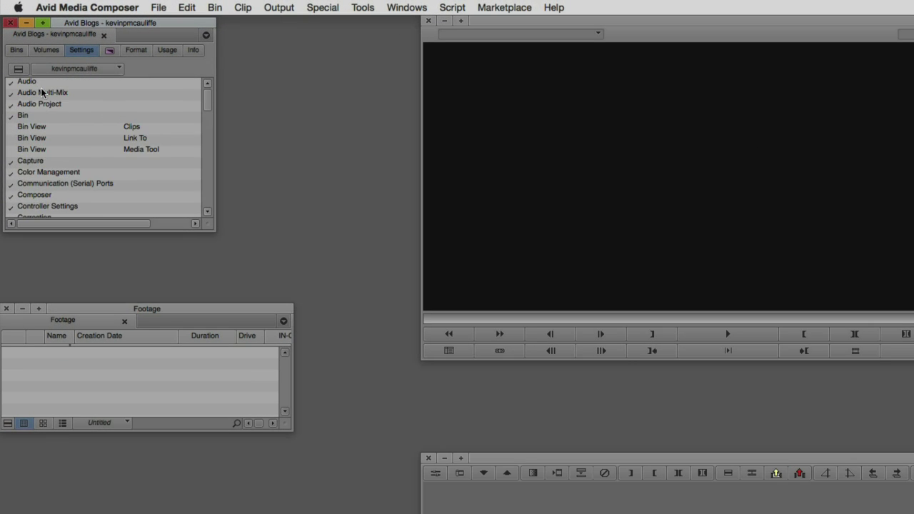
pyautogui.scroll(-3, 54, 84)
pyautogui.scroll(-10, 101, 156)
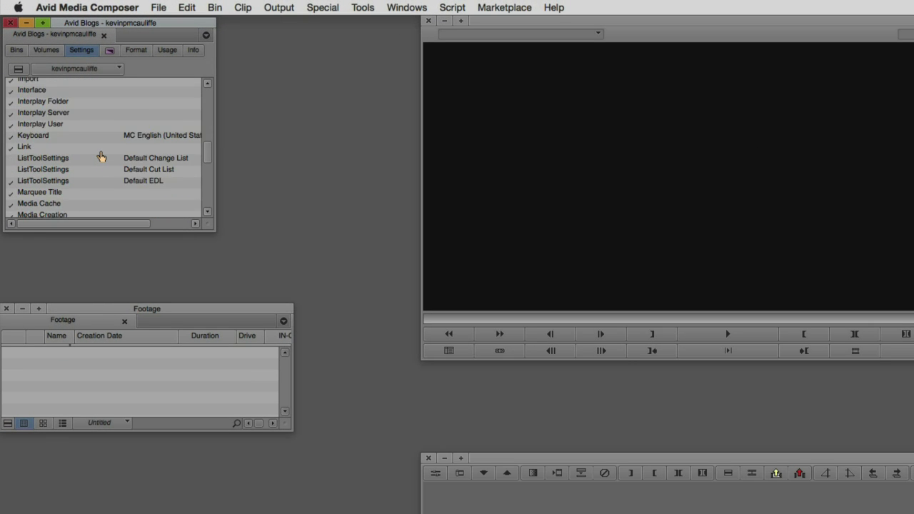
pyautogui.click(30, 129)
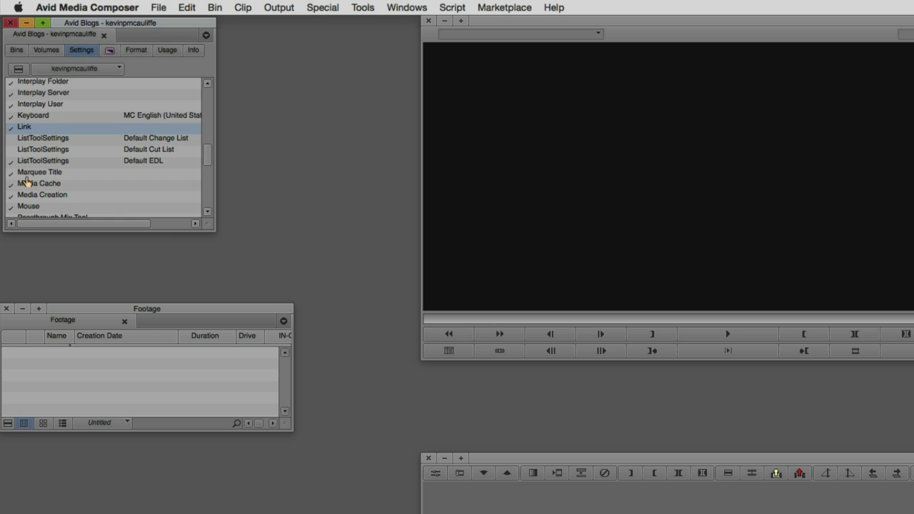
pyautogui.click(17, 50)
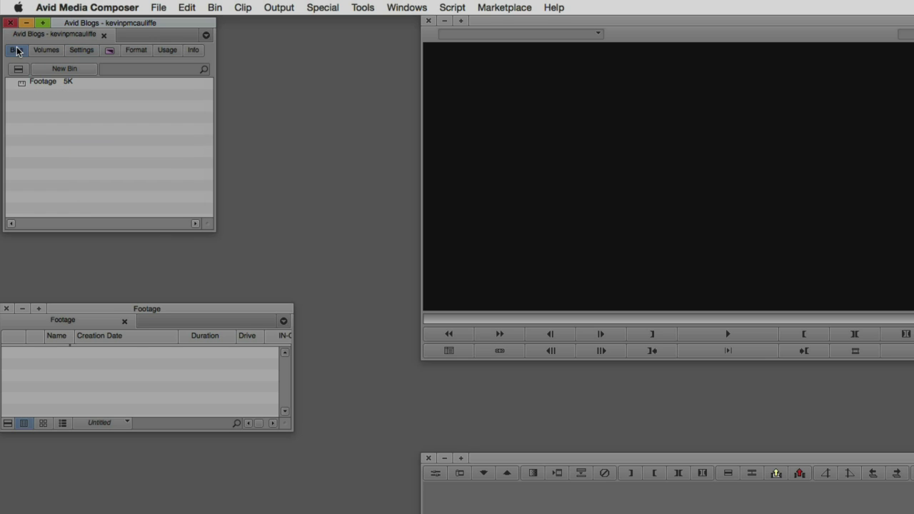
# - Link the four RED clip folders from YSC-FH100-56.RDC through YSC-FH101-45.RDC into the Footage bin
pyautogui.rightClick(112, 373)
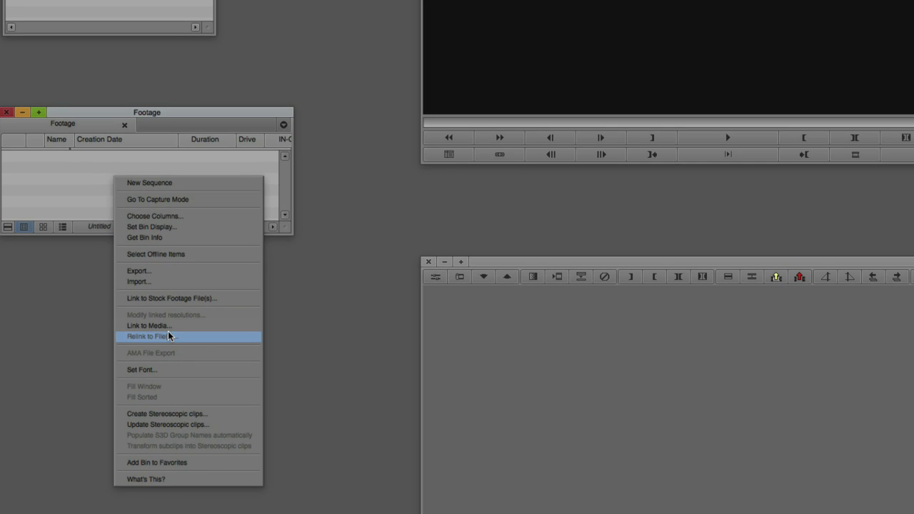
pyautogui.click(107, 326)
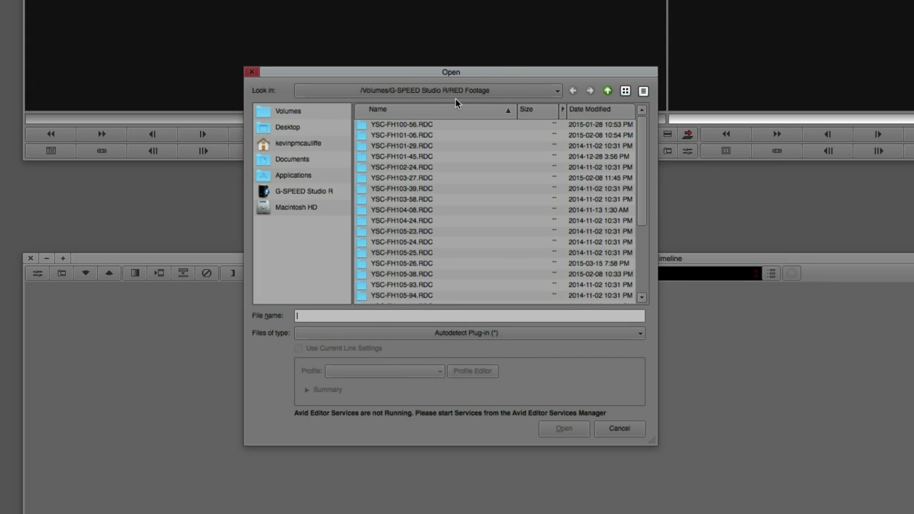
pyautogui.click(444, 128)
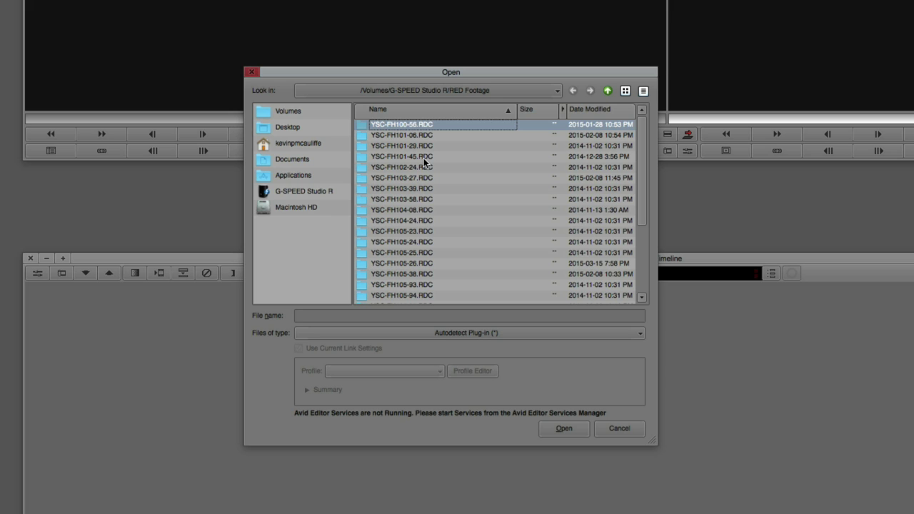
pyautogui.keyDown('shift'); pyautogui.click(424, 159); pyautogui.keyUp('shift')
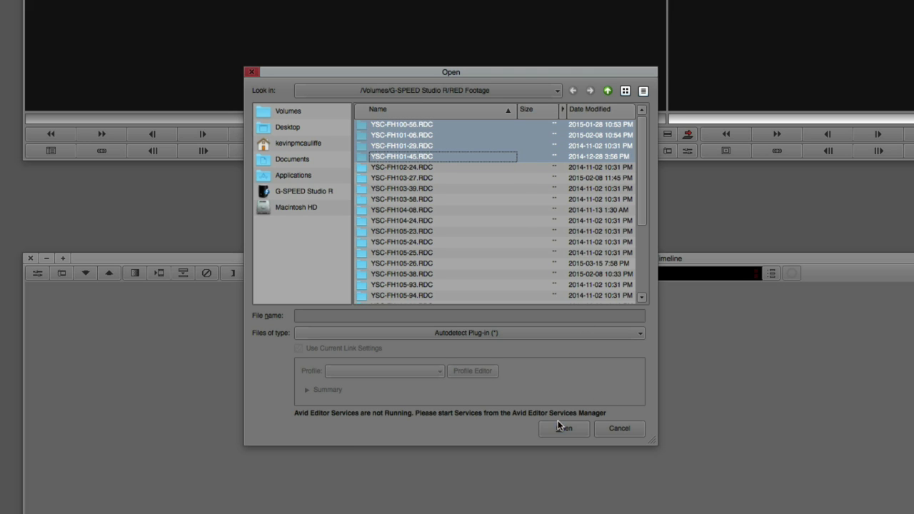
pyautogui.click(564, 429)
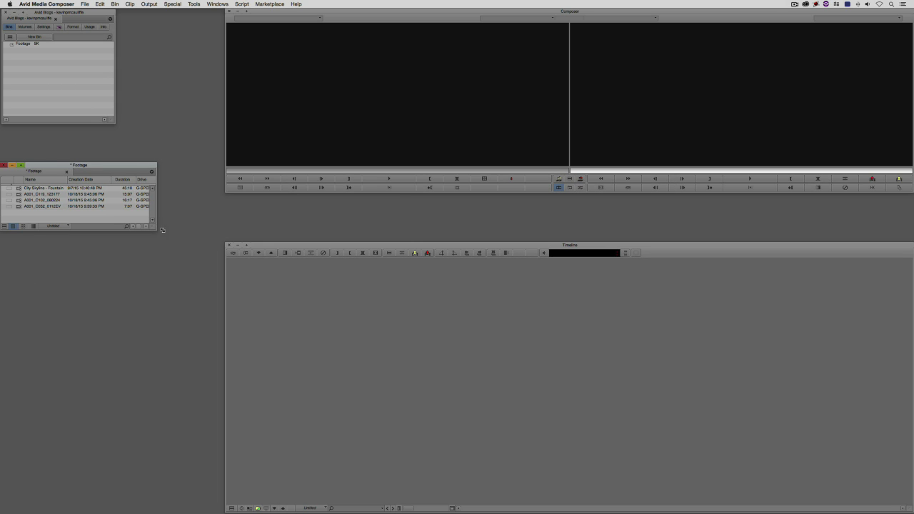
# - Enlarge the Footage bin, load clip A001_C052_0112EV in the source monitor and scrub through it
pyautogui.moveTo(160, 228); pyautogui.dragTo(197, 249)
pyautogui.doubleClick(26, 207)
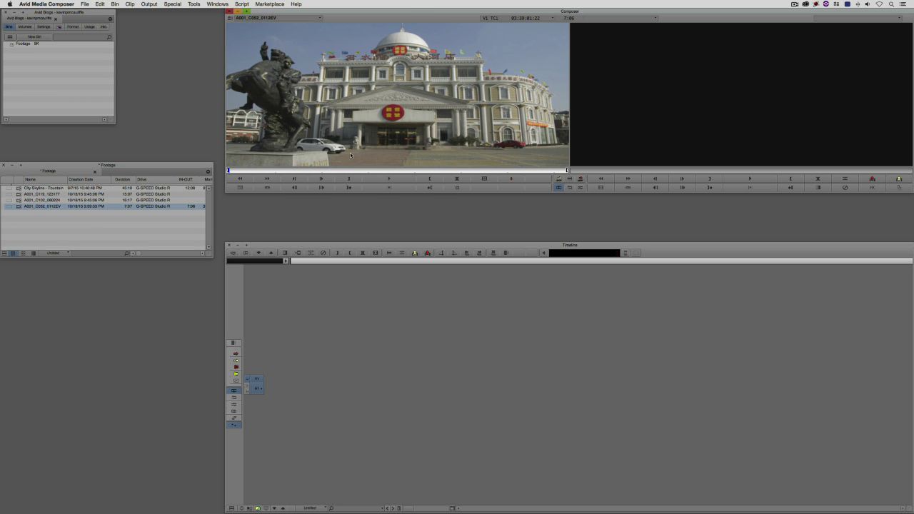
pyautogui.moveTo(307, 172); pyautogui.dragTo(408, 180)
pyautogui.moveTo(505, 184); pyautogui.dragTo(405, 181)
pyautogui.moveTo(293, 178)
pyautogui.mouseDown()
pyautogui.moveTo(443, 178)
pyautogui.moveTo(295, 179)
pyautogui.mouseUp()
pyautogui.click(350, 179)
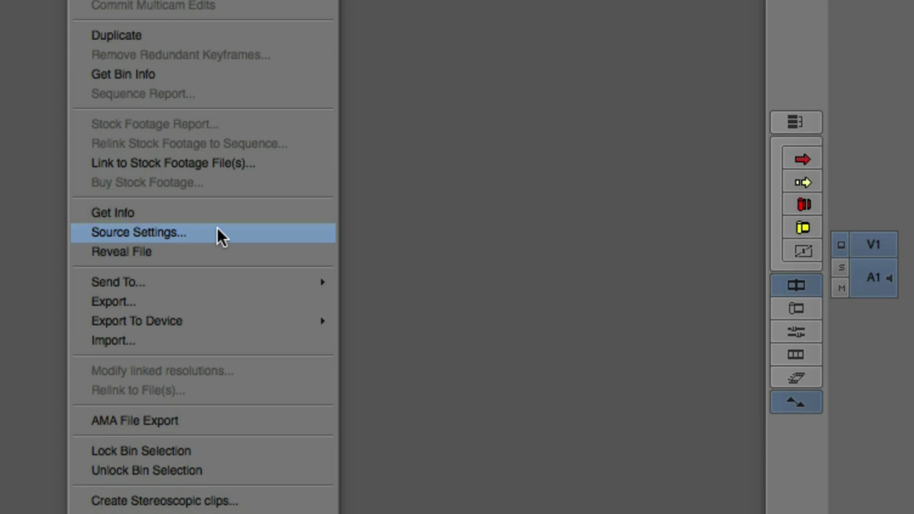
# - Try exposure 1.49, brightness -2.58, contrast 0.35 and saturation 2.20 in clip A001_C052_0112EV's linked plug-in source settings
pyautogui.click(218, 233)
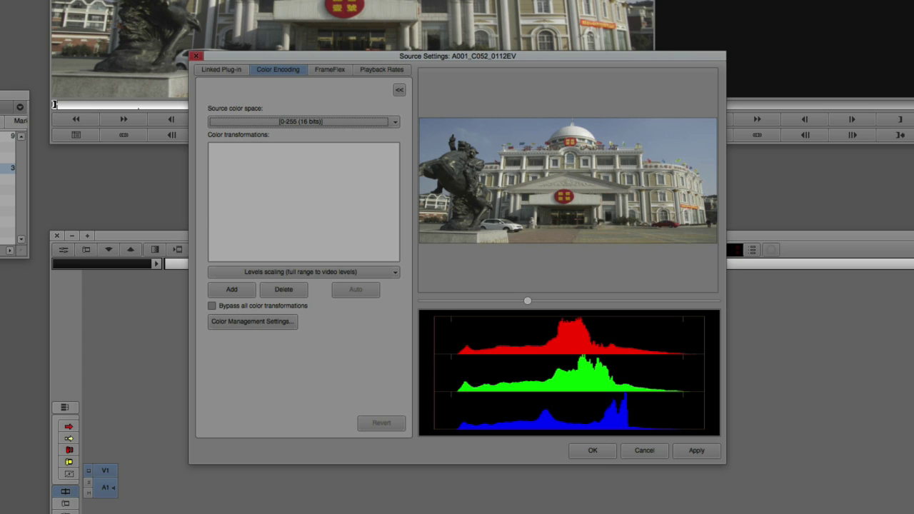
pyautogui.click(204, 70)
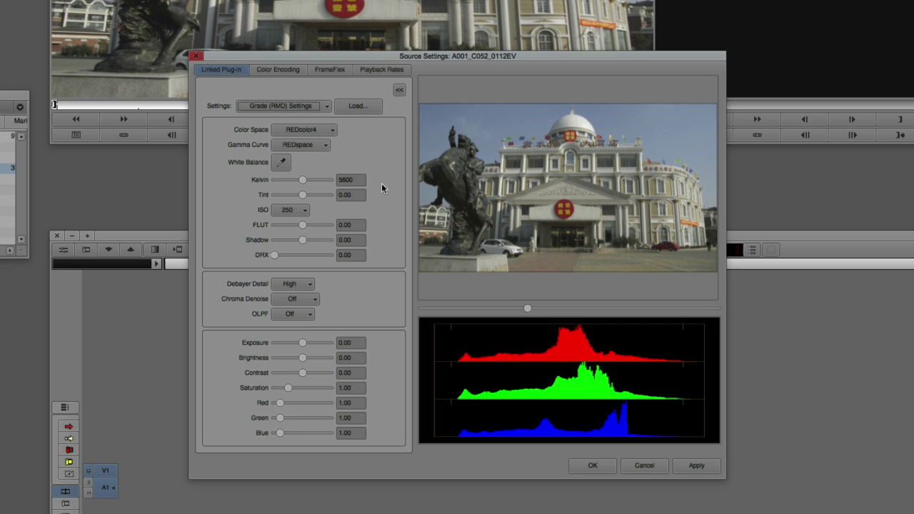
pyautogui.moveTo(300, 344); pyautogui.dragTo(300, 389)
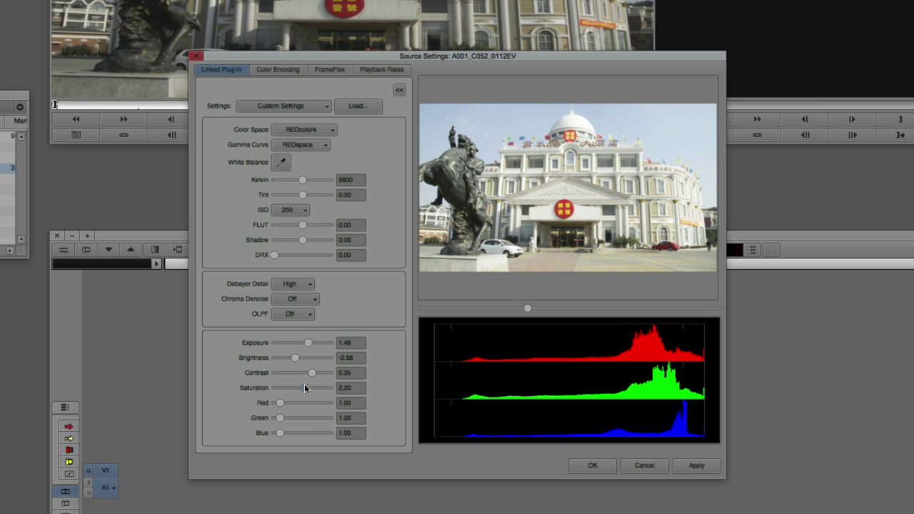
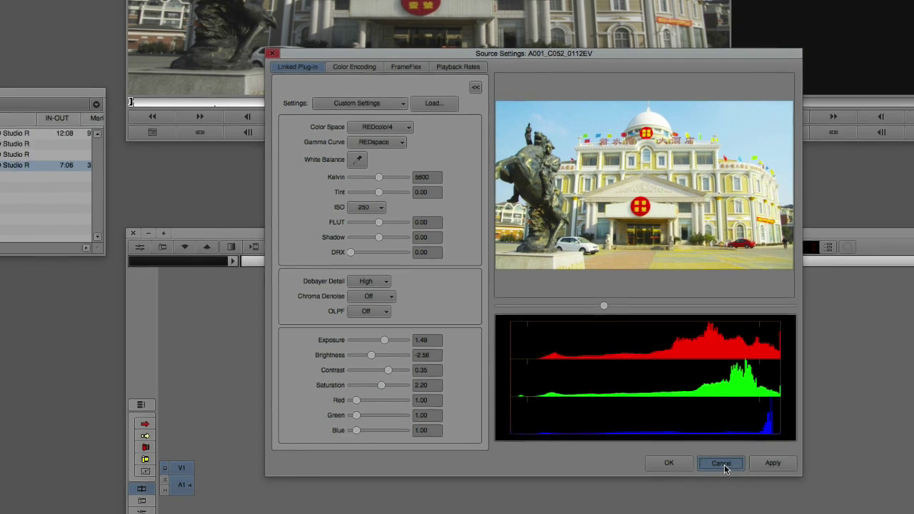
pyautogui.click(646, 468)
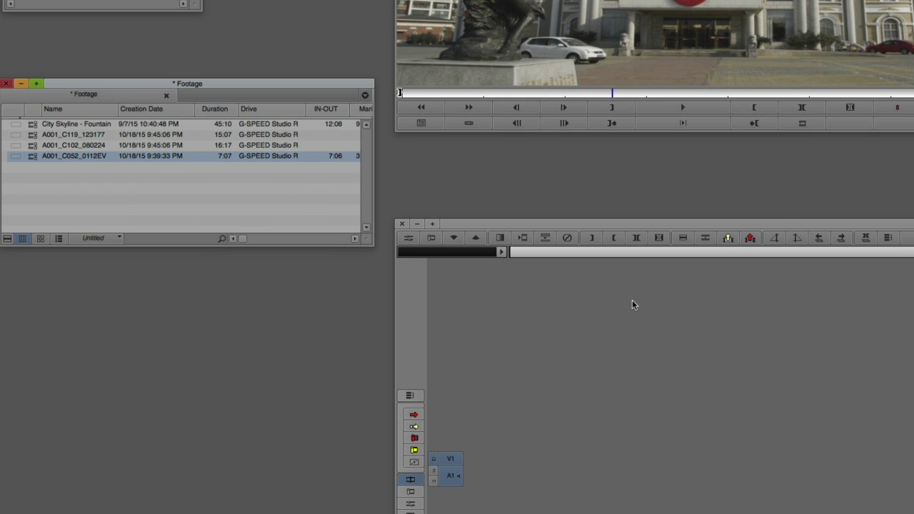
# - Review the RED grade values in clip A001_C052_0112EV's source settings without applying changes
pyautogui.rightClick(36, 159)
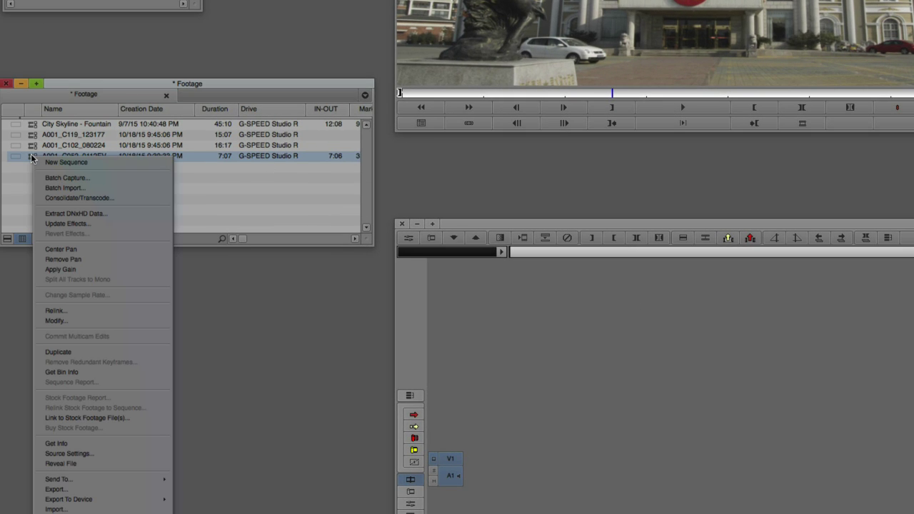
pyautogui.click(68, 453)
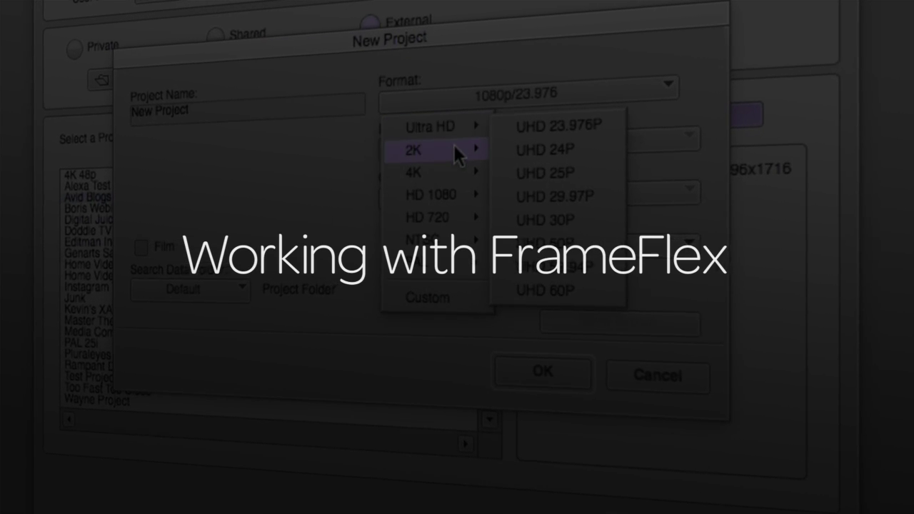
pyautogui.moveTo(449, 166)
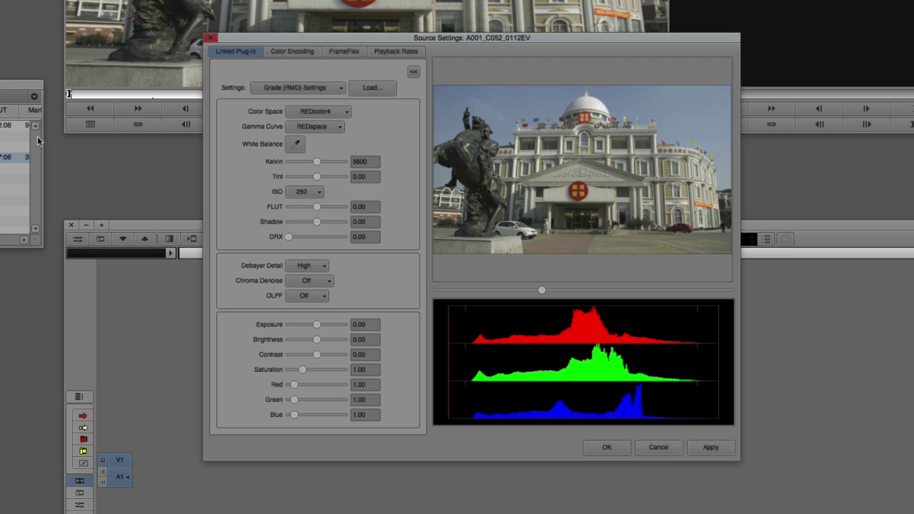
pyautogui.click(655, 450)
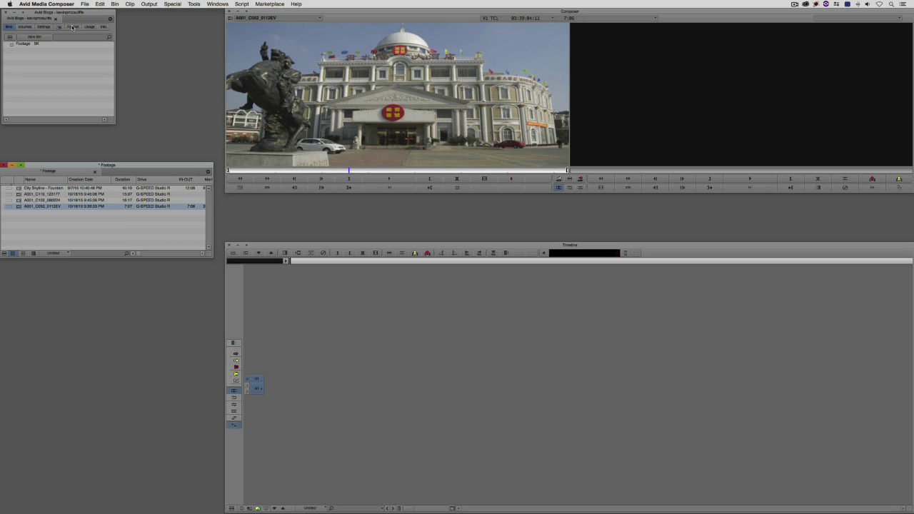
# - Show the project's format settings and set the Footage bin to the Link To view, placed directly beneath the project window
pyautogui.click(72, 28)
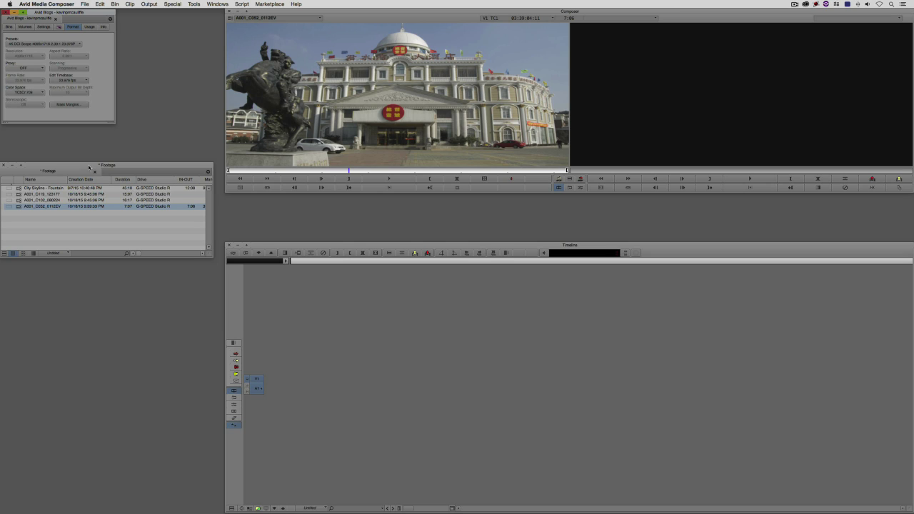
pyautogui.click(62, 254)
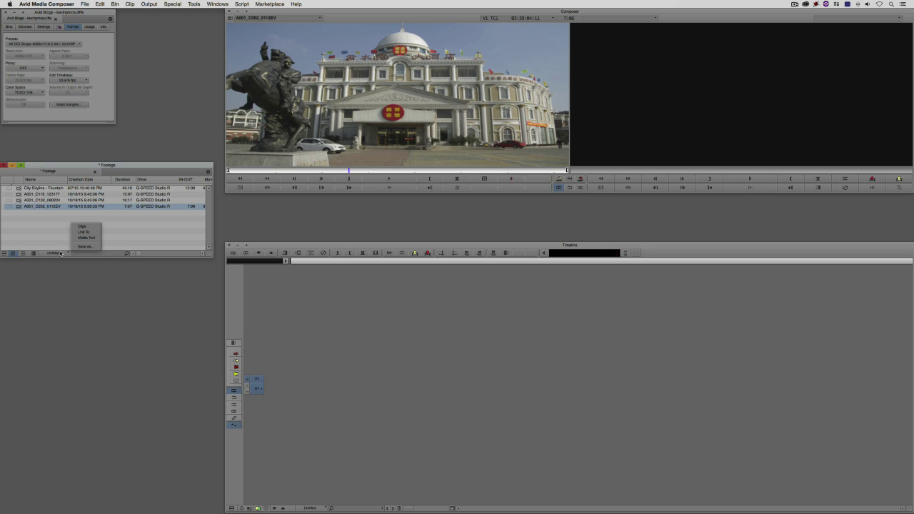
pyautogui.click(87, 233)
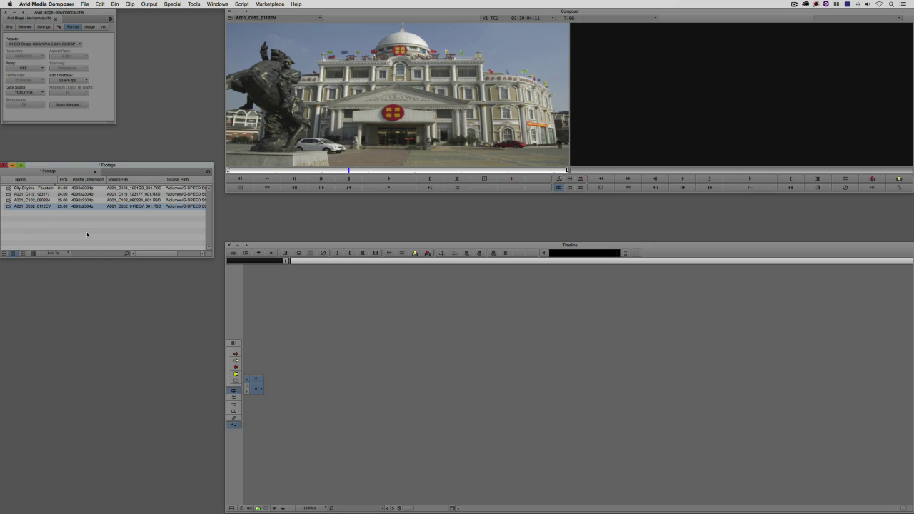
pyautogui.moveTo(86, 168); pyautogui.dragTo(84, 131)
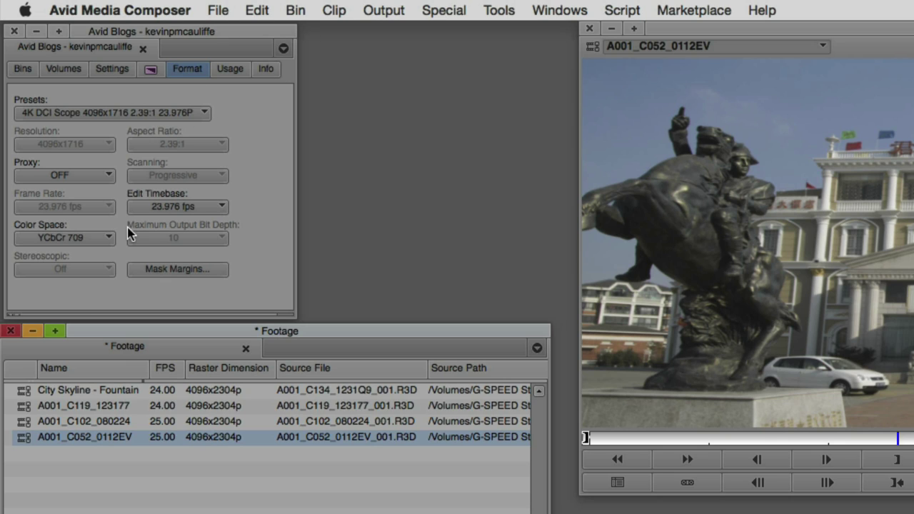
# - Set a custom FrameFlex frame aspect ratio of 2.39:1 in clip A001_C052_0112EV's source settings
pyautogui.rightClick(23, 440)
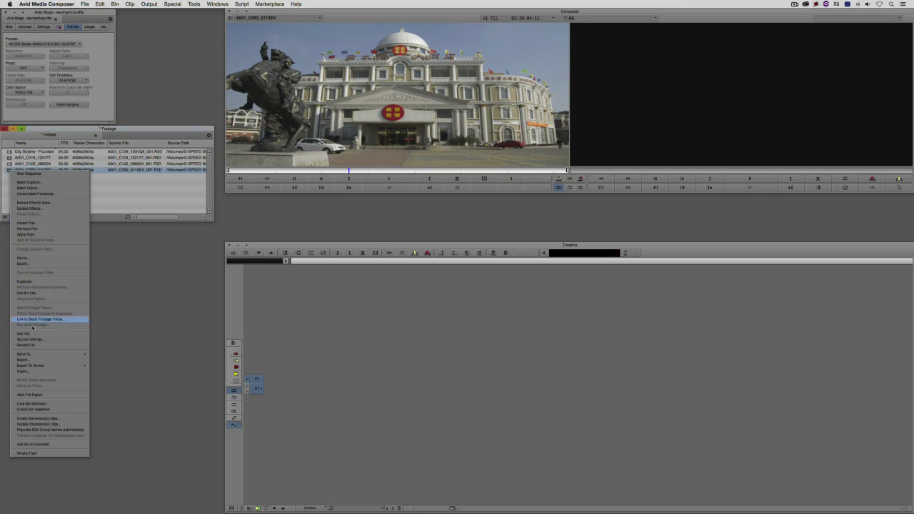
pyautogui.click(33, 341)
pyautogui.click(385, 147)
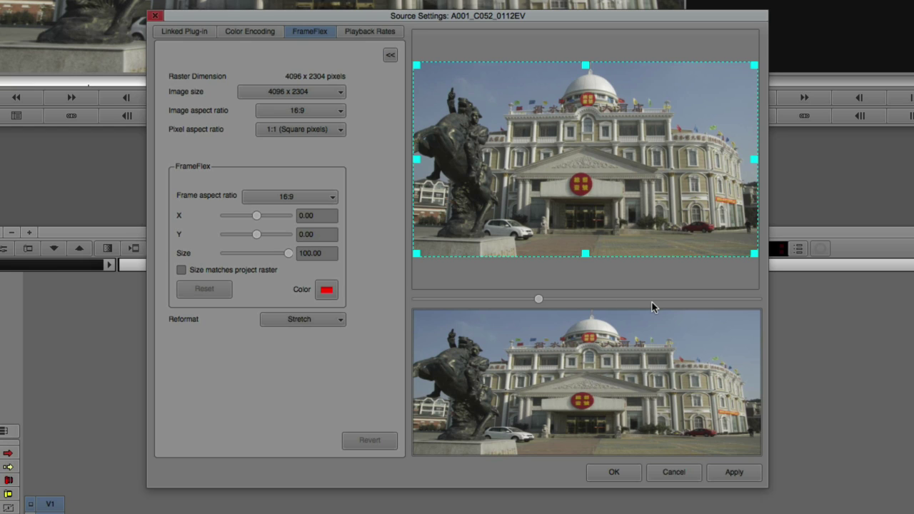
pyautogui.click(315, 199)
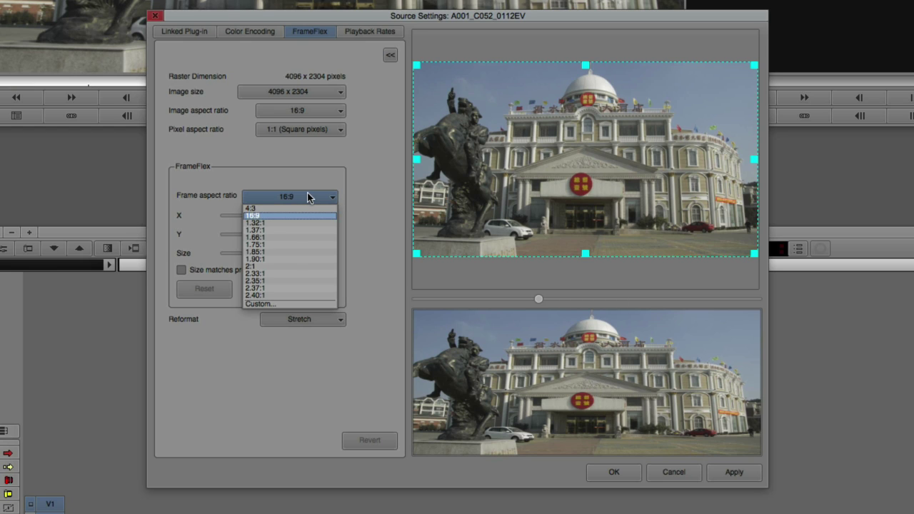
pyautogui.click(288, 305)
pyautogui.write('2.3')
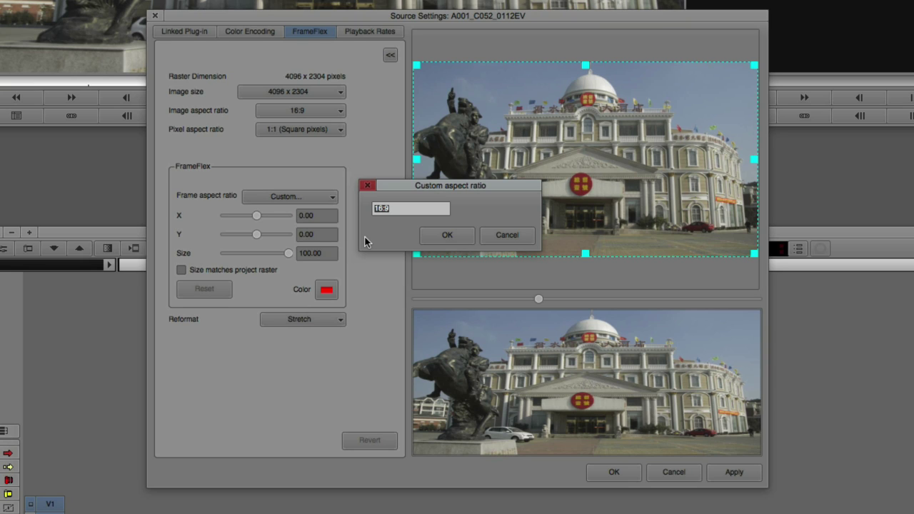
pyautogui.write('9:1')
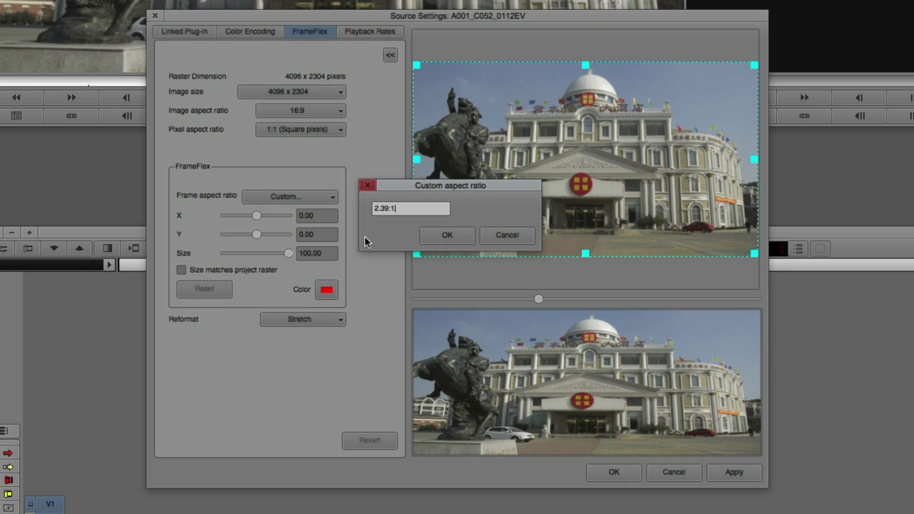
pyautogui.click(448, 235)
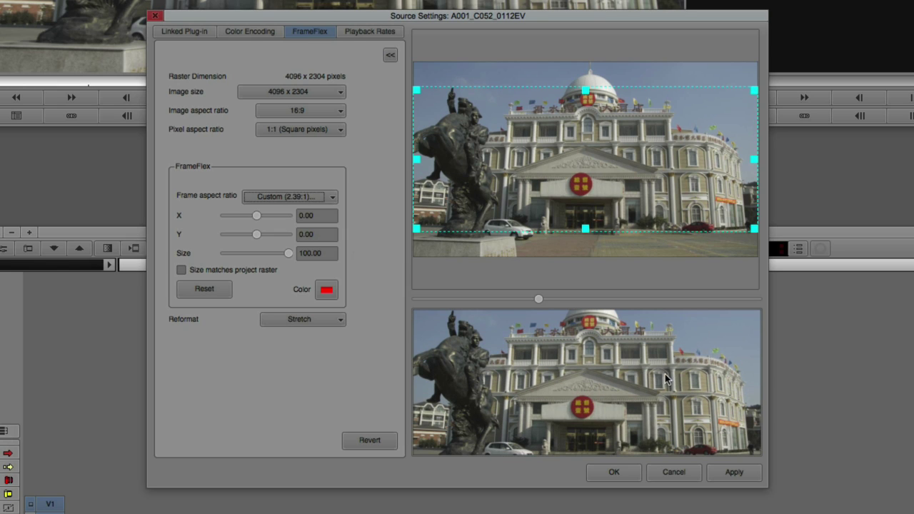
# - Shift the FrameFlex frame down to a Y of about -7.03, apply the reframing and close the source settings
pyautogui.moveTo(510, 154); pyautogui.dragTo(508, 165)
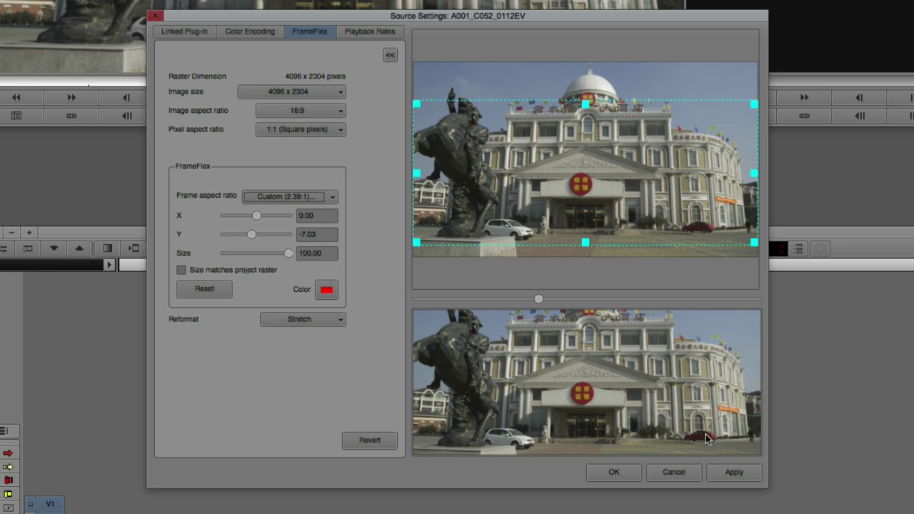
pyautogui.click(732, 476)
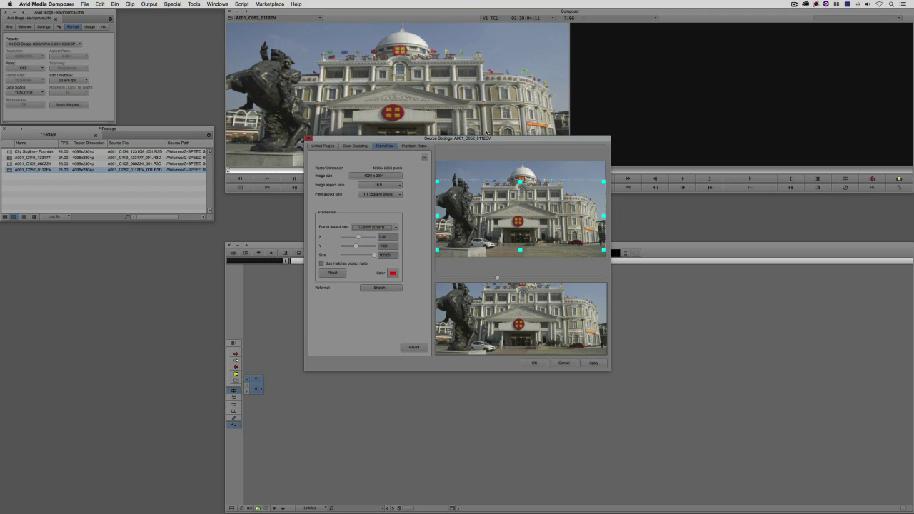
pyautogui.click(592, 364)
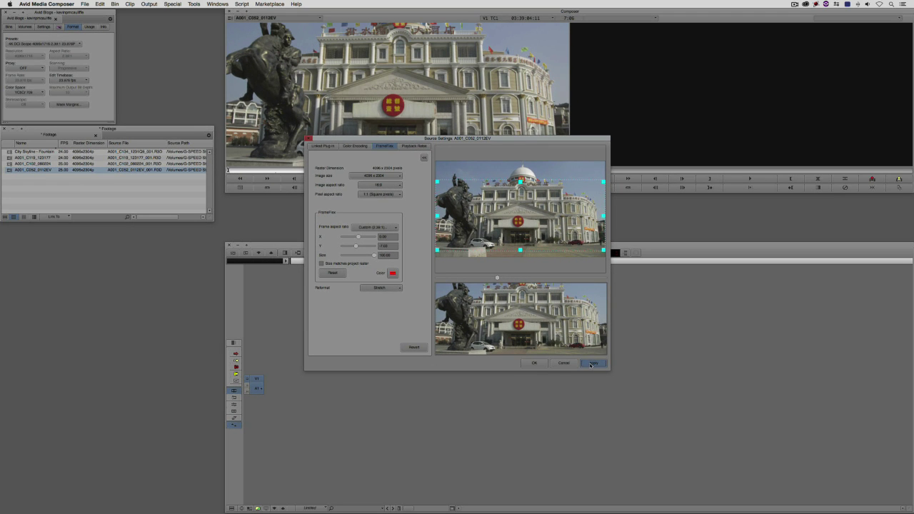
pyautogui.click(534, 363)
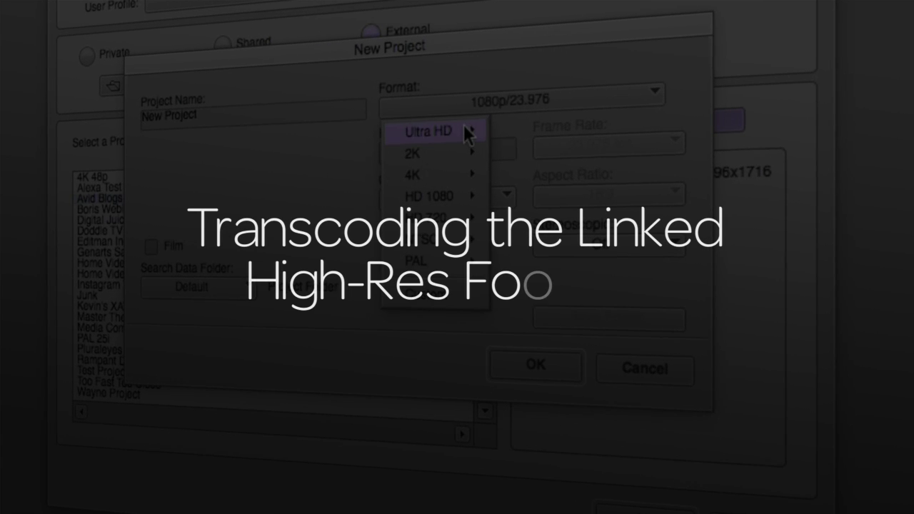
# - Set up a Transcode of clip A001_C052_0112EV to the G-SPEED Studio R drive, limited to linked media
pyautogui.moveTo(449, 167)
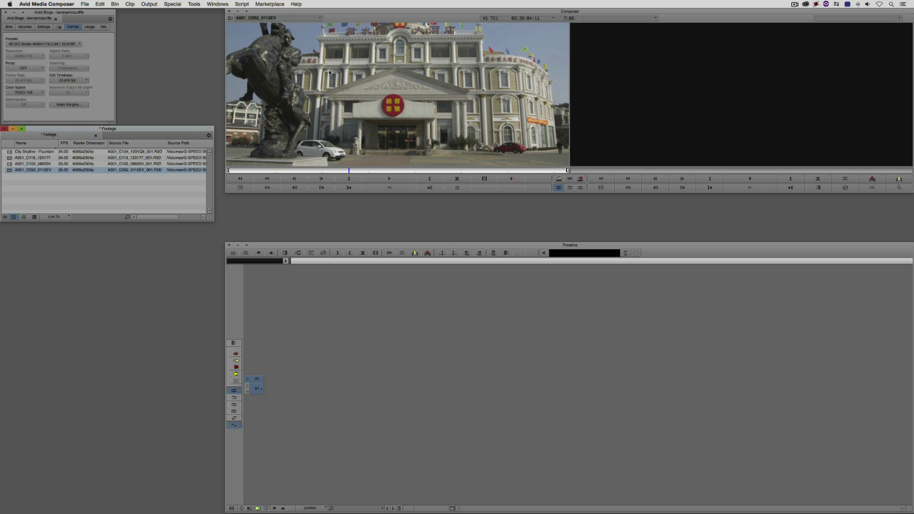
pyautogui.rightClick(14, 170)
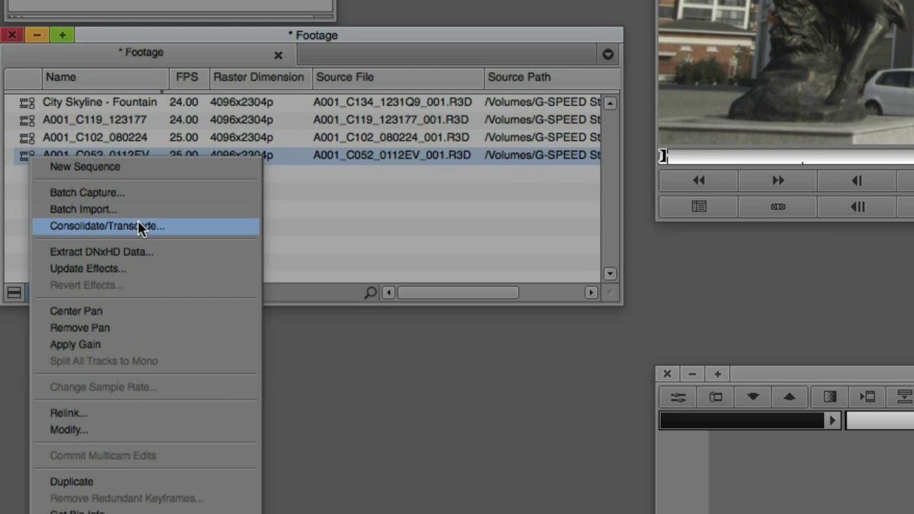
pyautogui.click(197, 39)
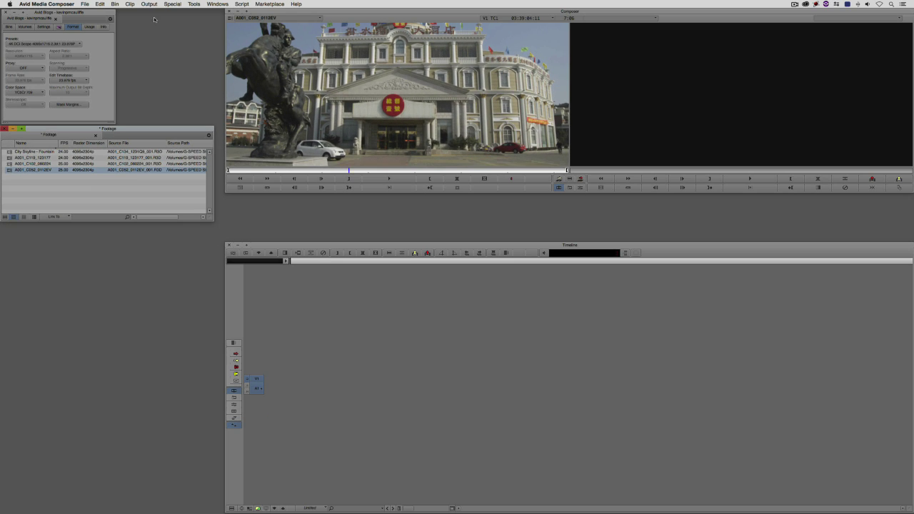
pyautogui.click(130, 4)
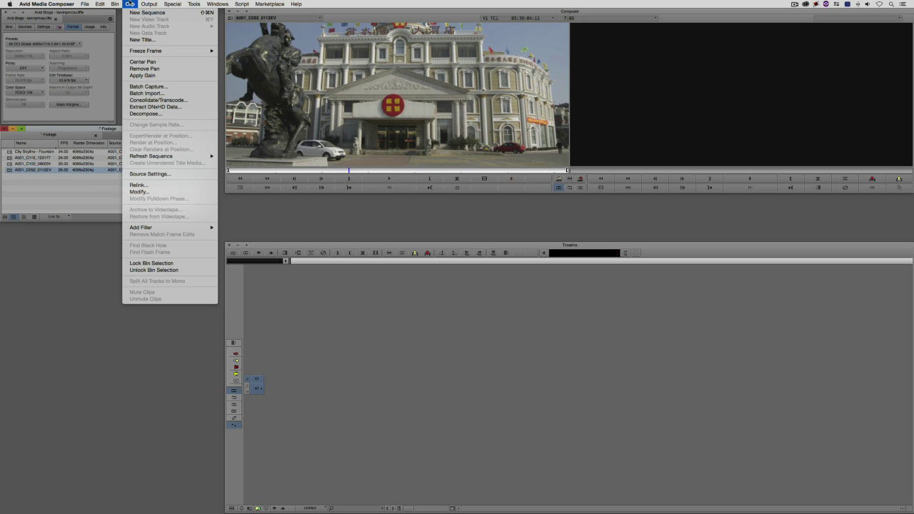
pyautogui.click(159, 100)
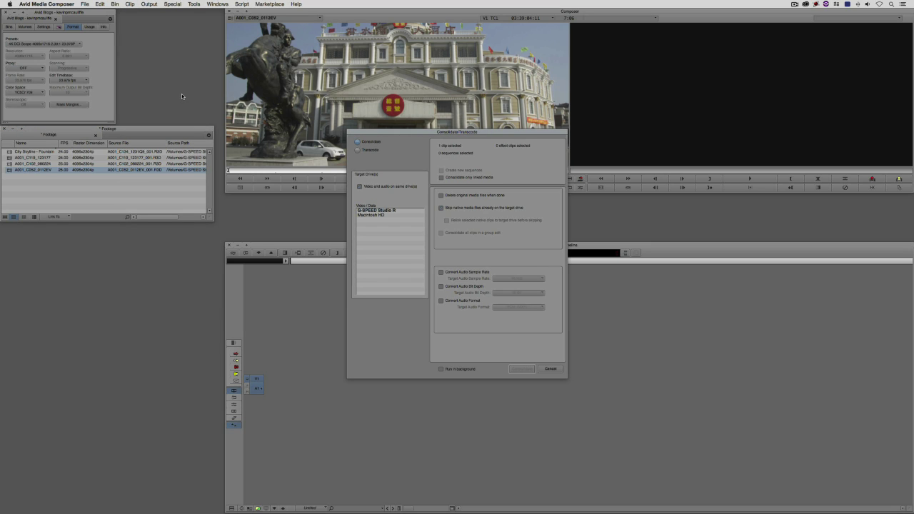
pyautogui.click(359, 150)
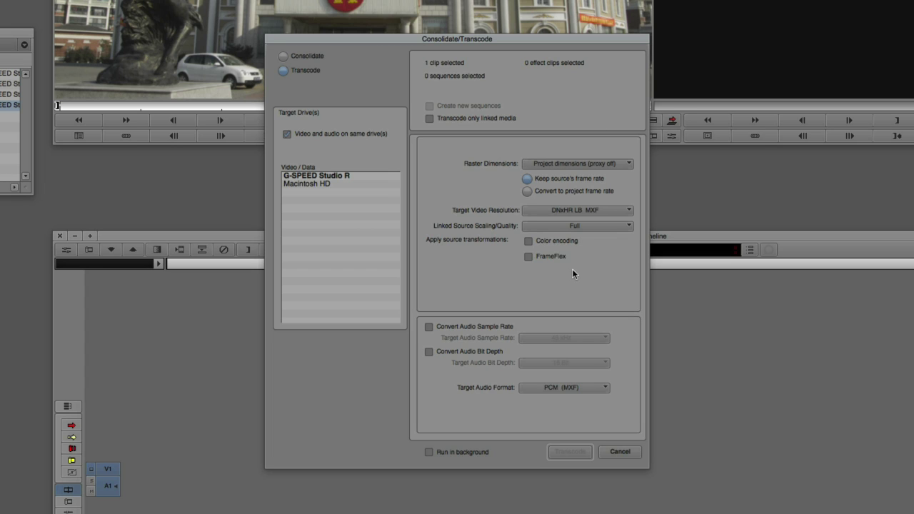
pyautogui.click(350, 178)
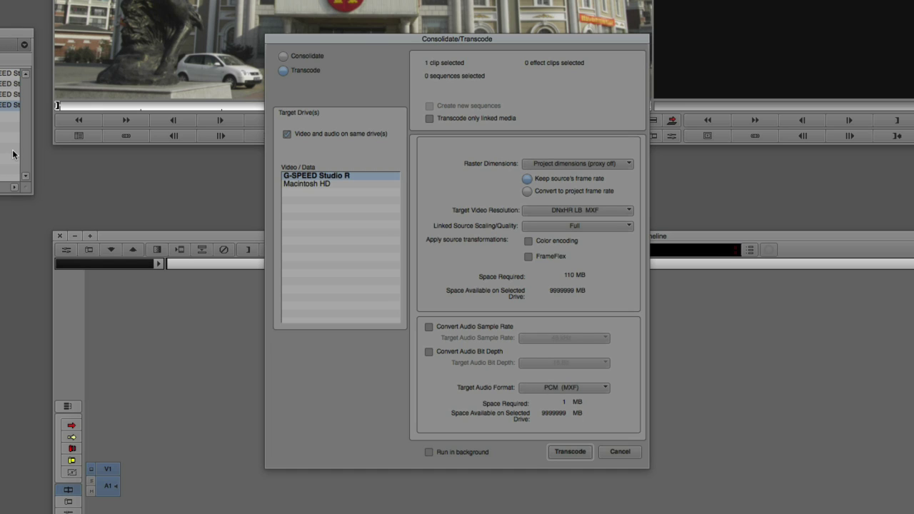
pyautogui.click(430, 119)
# - Check the transcode options, keep project dimensions, DNxHR LB MXF and Full source quality, and start transcoding the clip
pyautogui.click(629, 165)
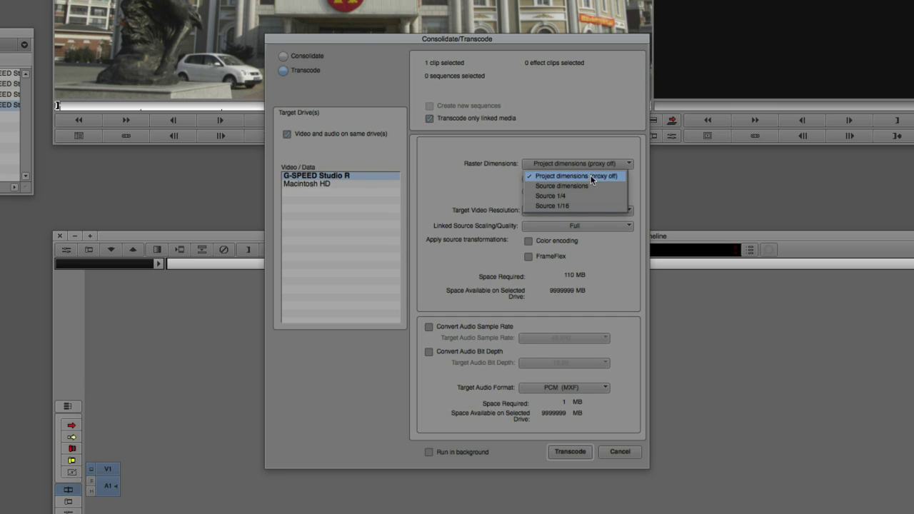
pyautogui.click(477, 168)
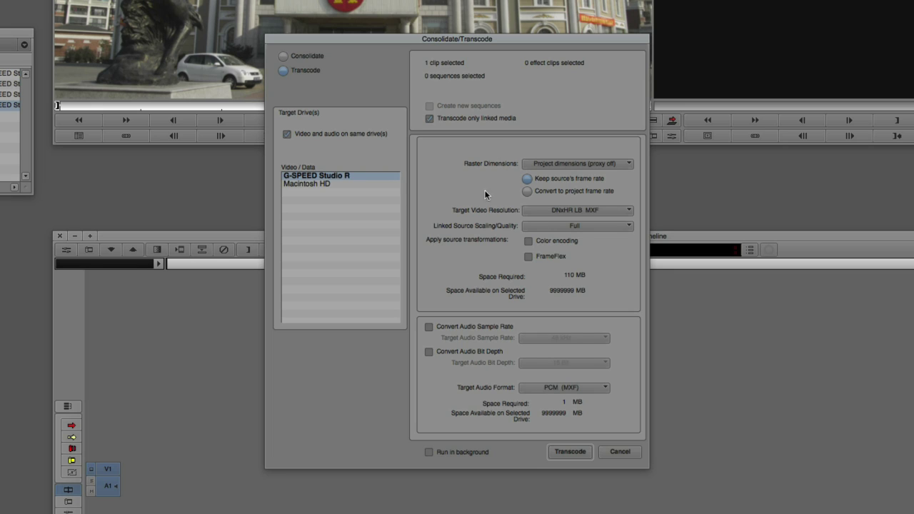
pyautogui.click(630, 211)
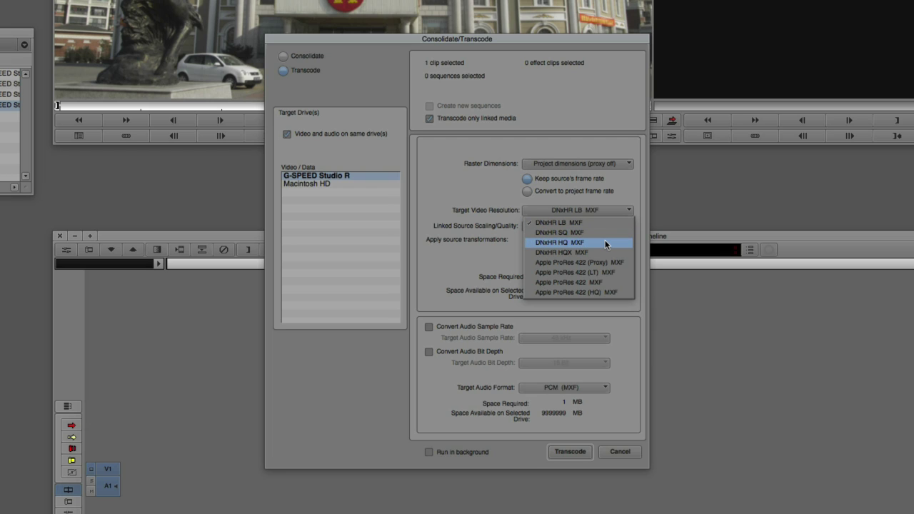
pyautogui.click(468, 211)
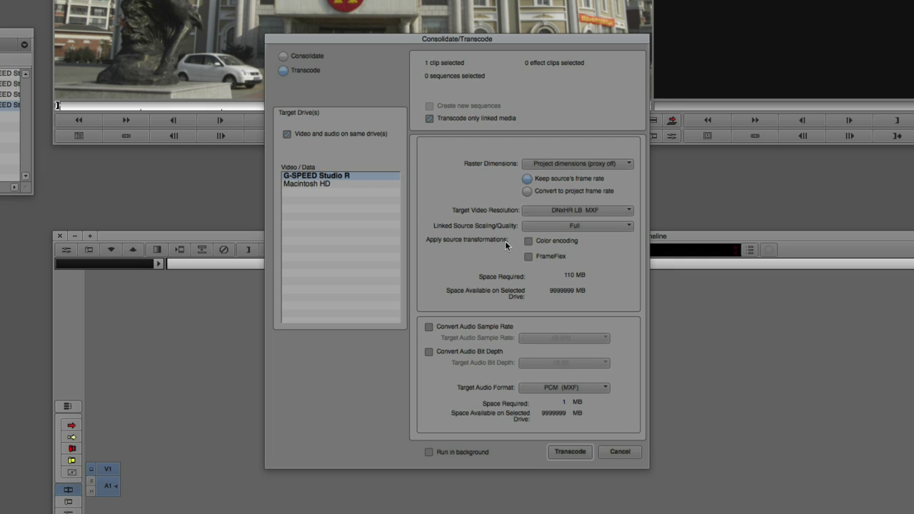
pyautogui.click(586, 227)
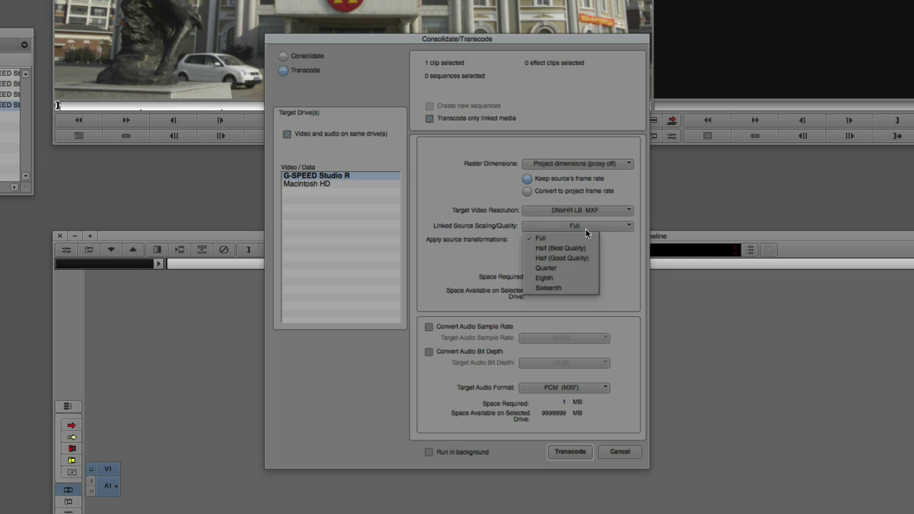
pyautogui.click(628, 269)
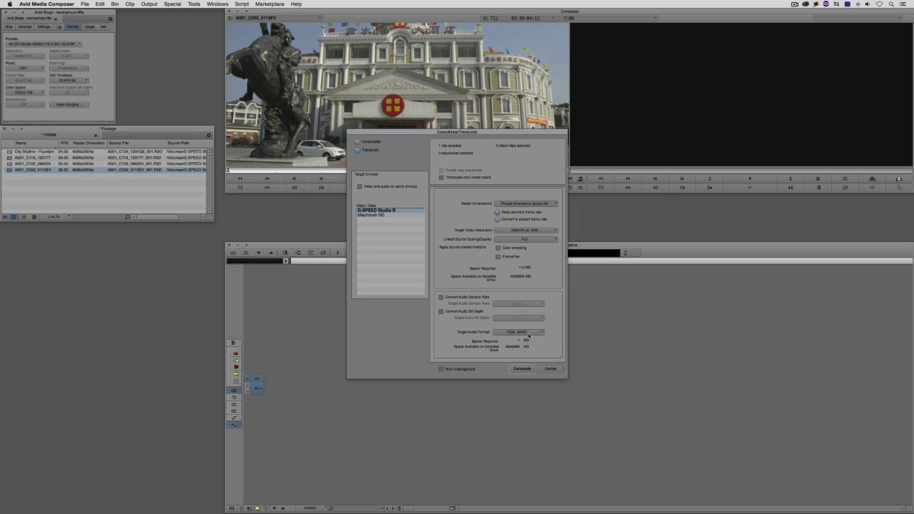
pyautogui.click(568, 455)
pyautogui.click(521, 369)
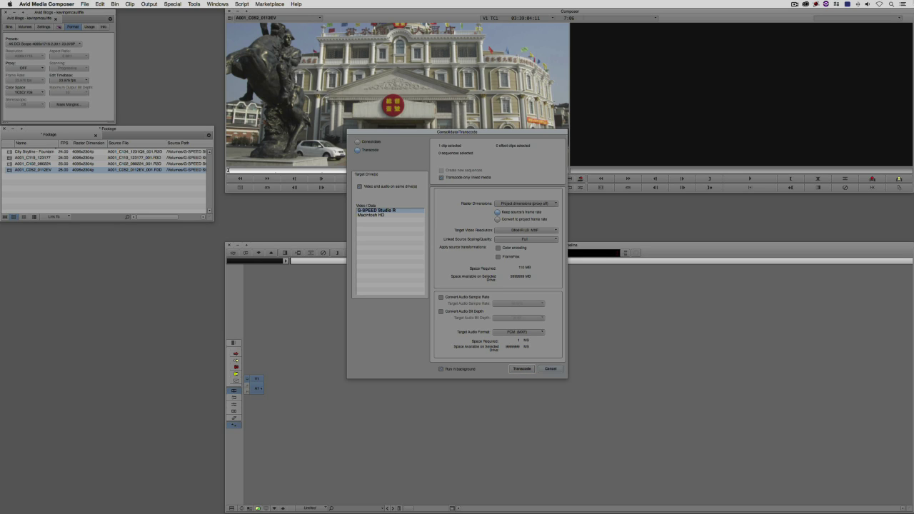